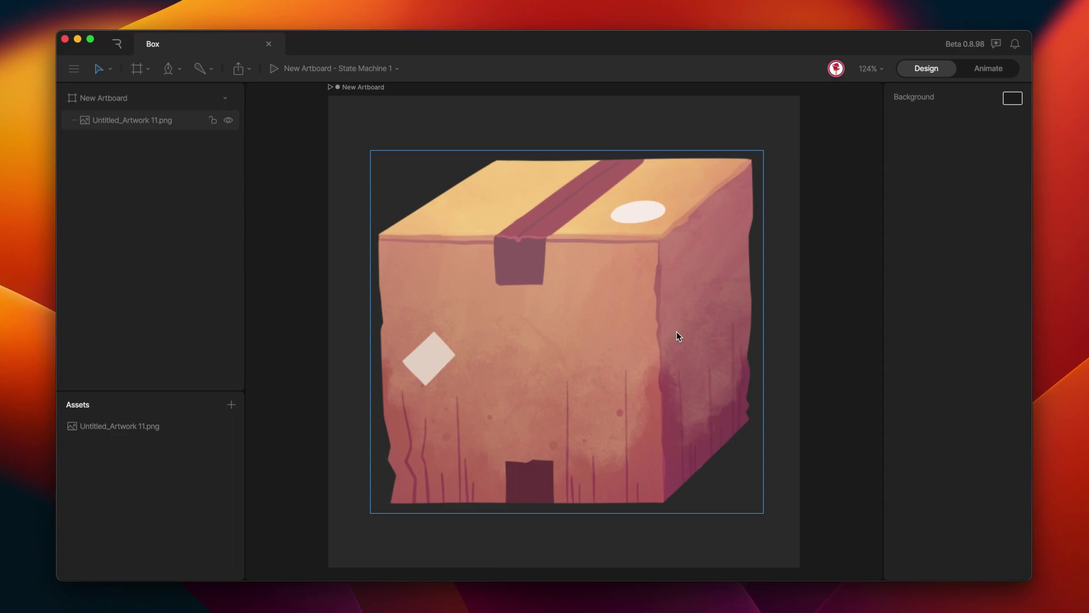
Select the cardboard box image layer and give it a default four-corner mesh
click(615, 316)
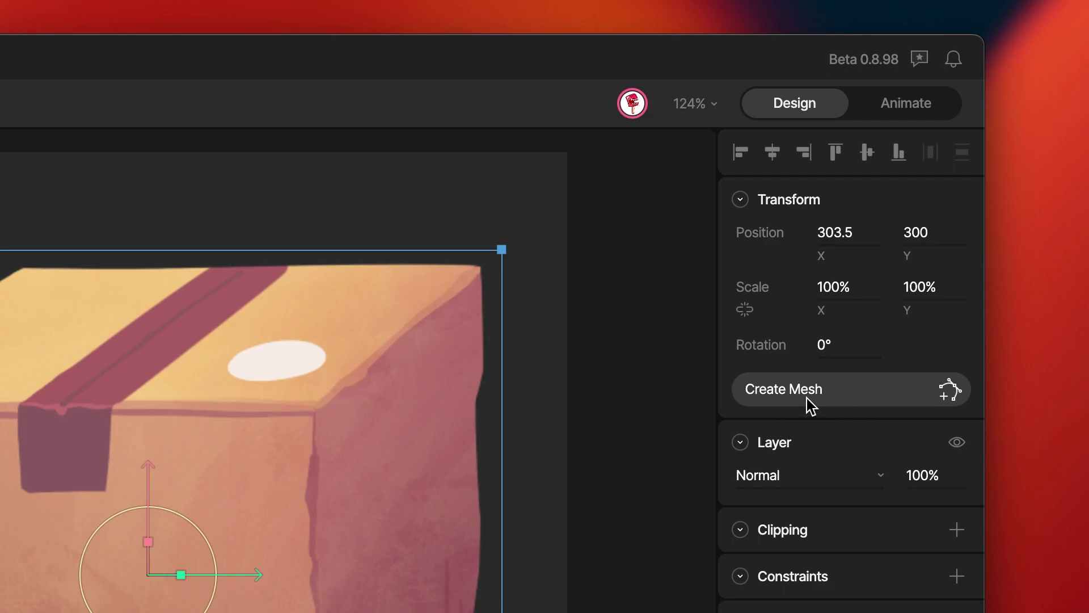
click(843, 388)
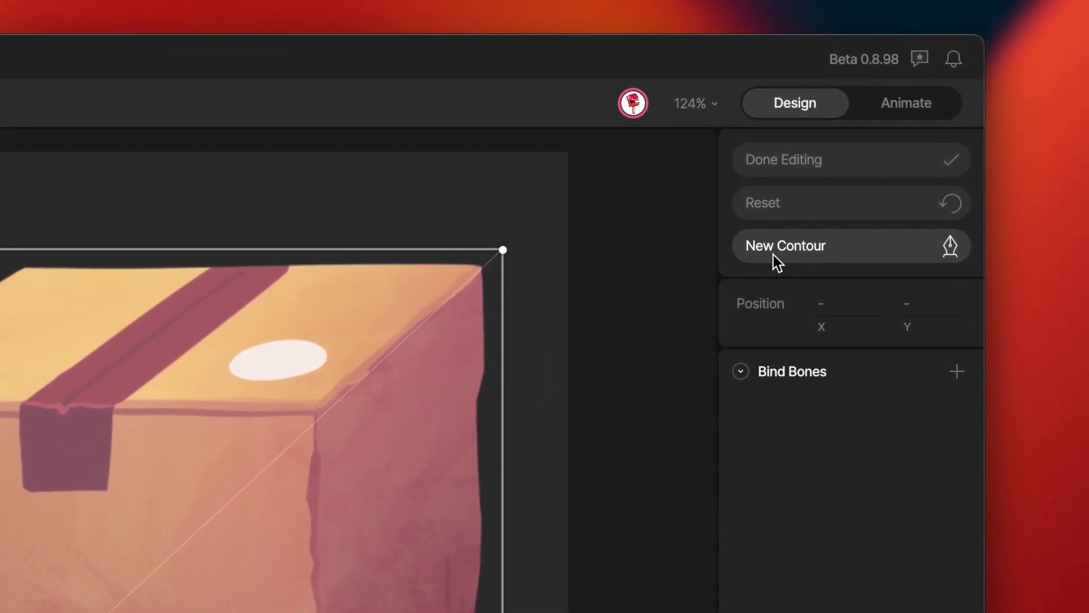
Trace a closed six-corner mesh contour around the box's silhouette, ending at the bottom front corner
click(774, 254)
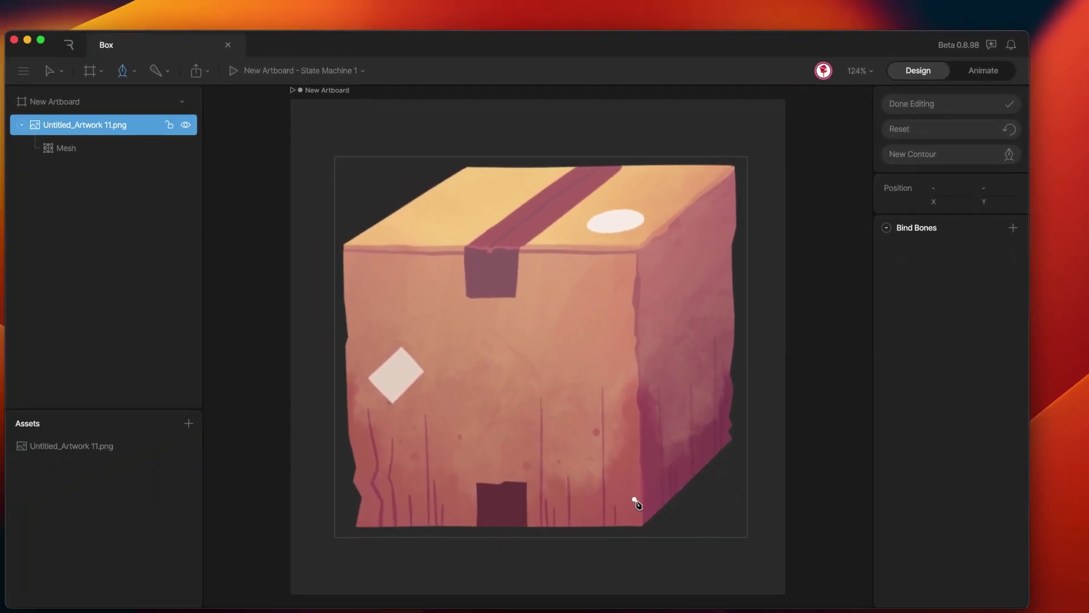
click(641, 531)
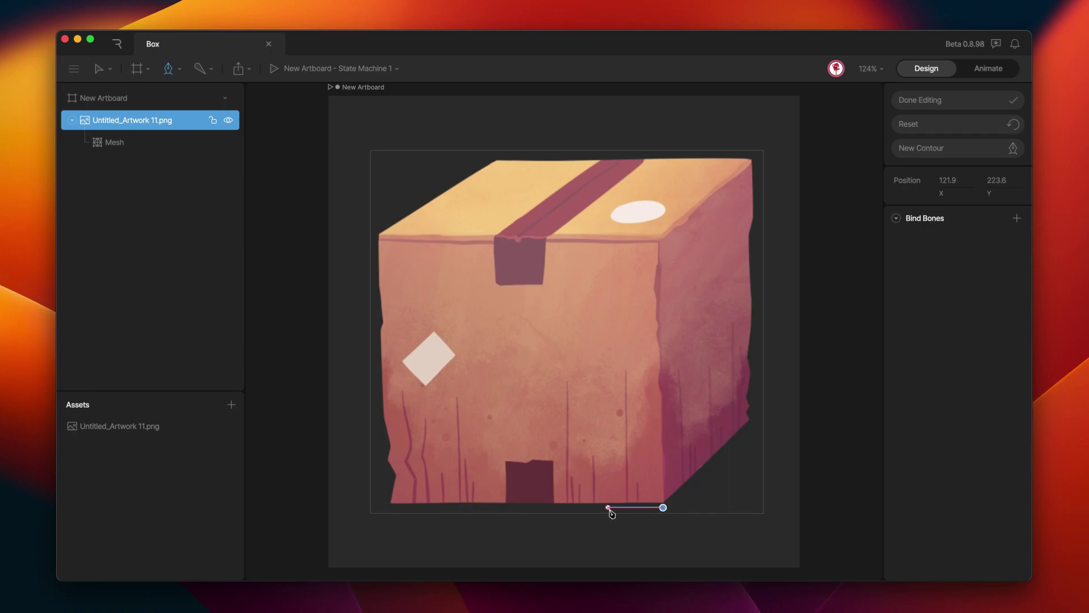
click(387, 508)
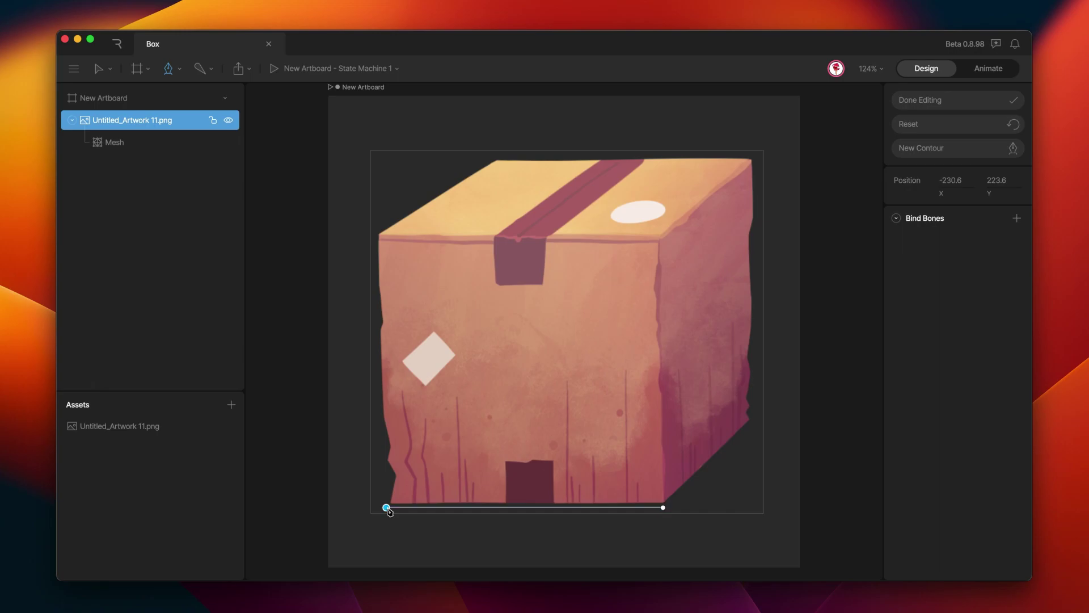
click(376, 235)
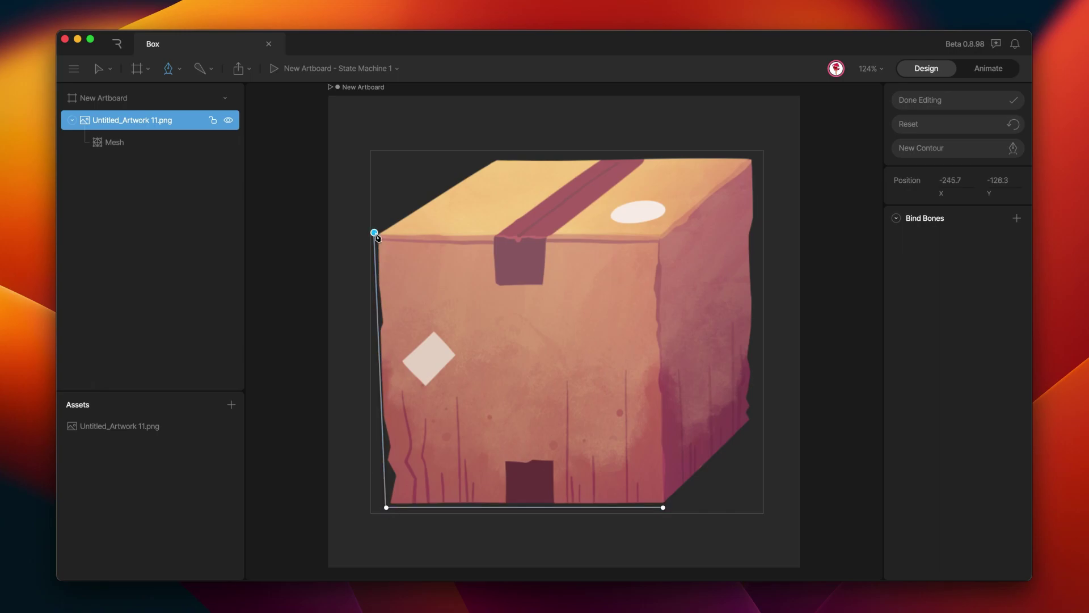
click(495, 157)
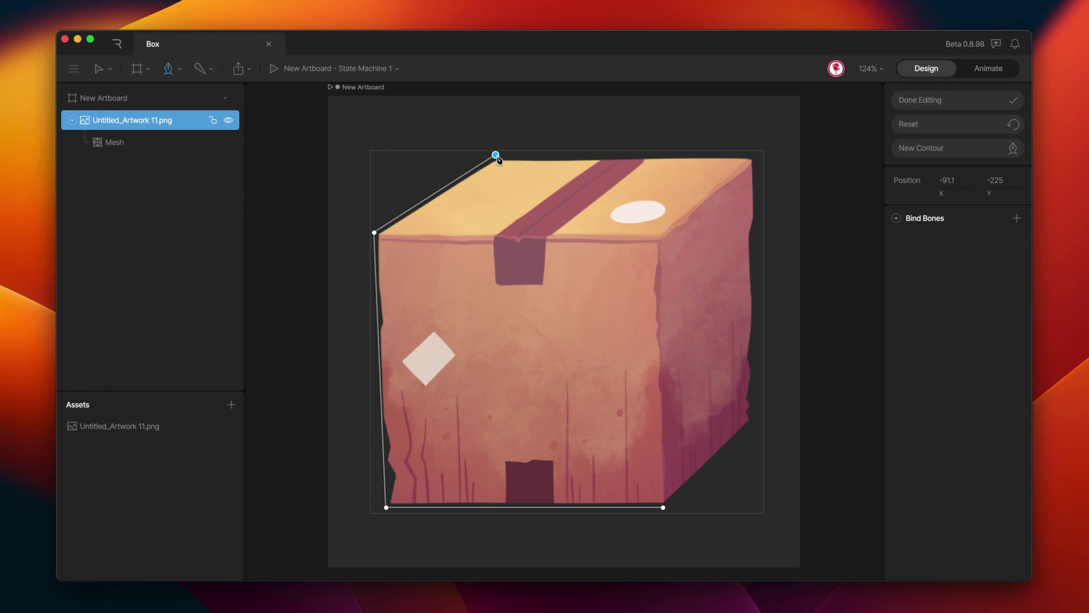
click(756, 156)
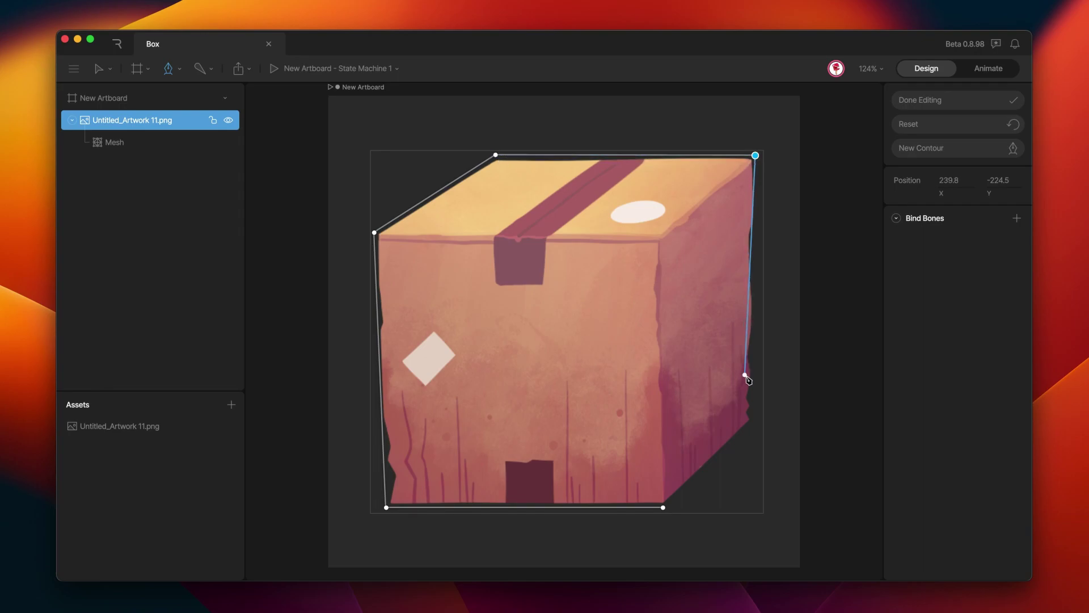
click(752, 422)
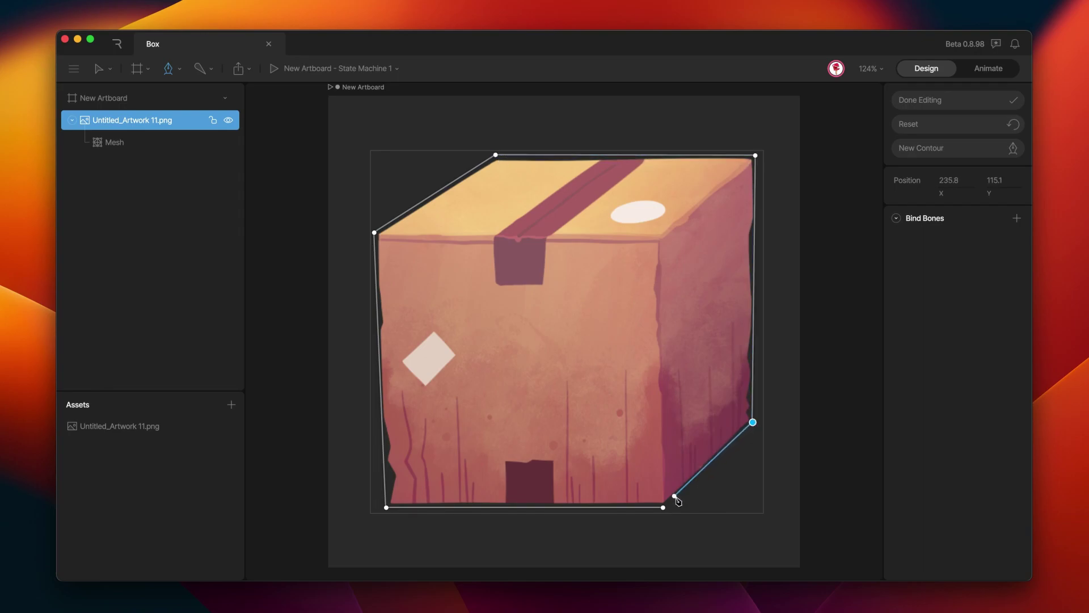
click(663, 508)
key(v)
click(495, 154)
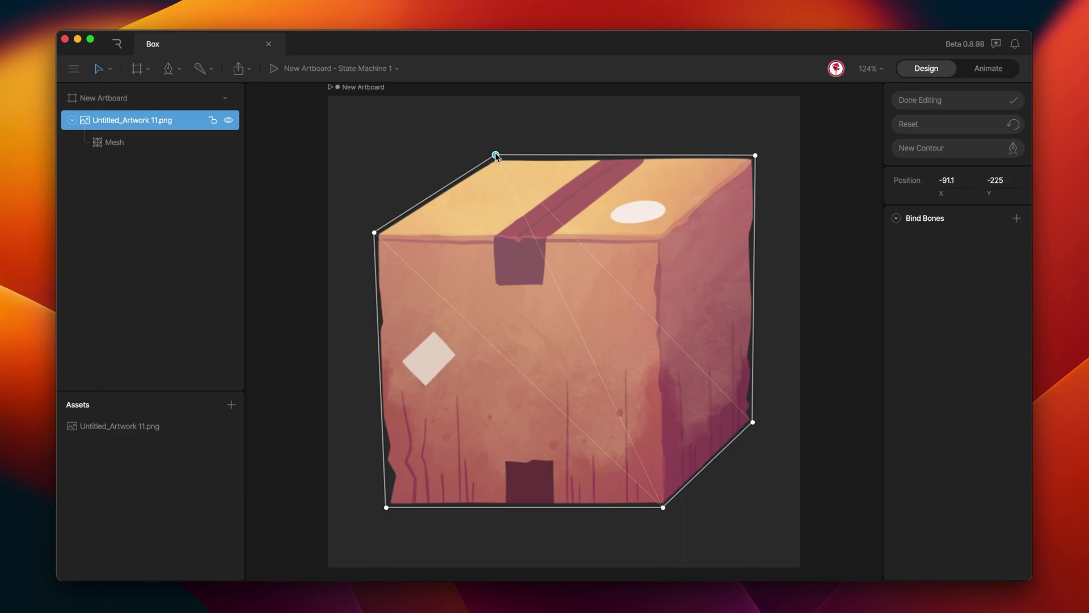
shift+click(755, 156)
shift+click(753, 423)
drag(753, 423, 741, 394)
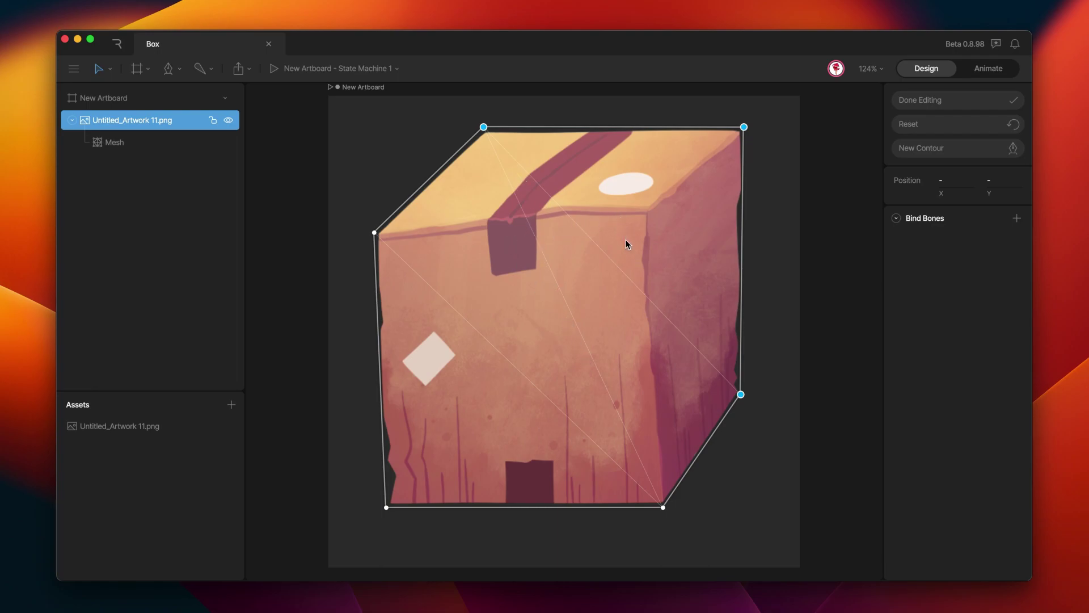
drag(624, 358, 675, 370)
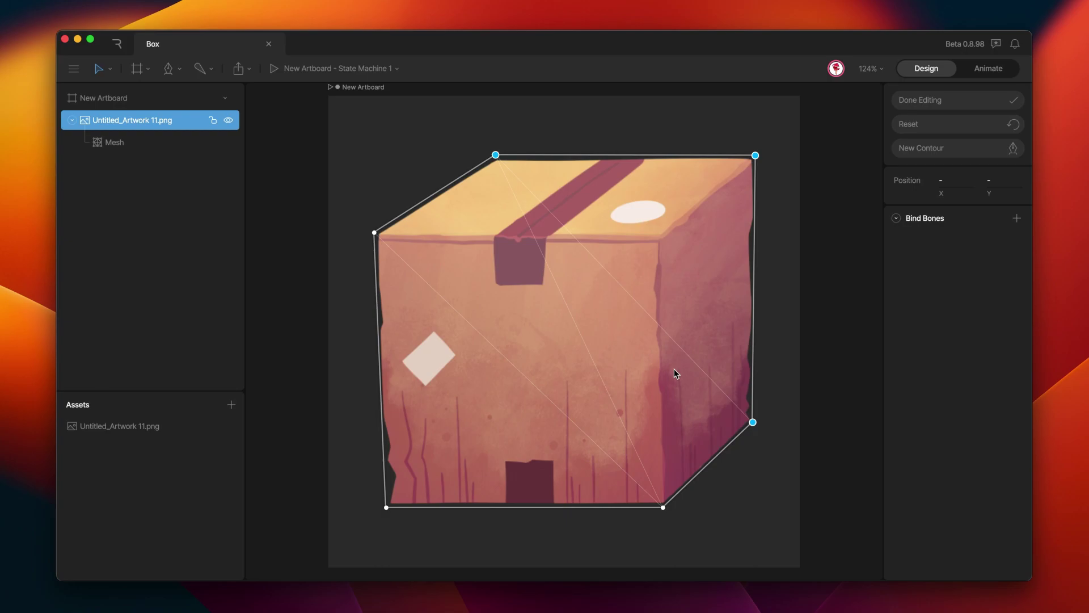
key(p)
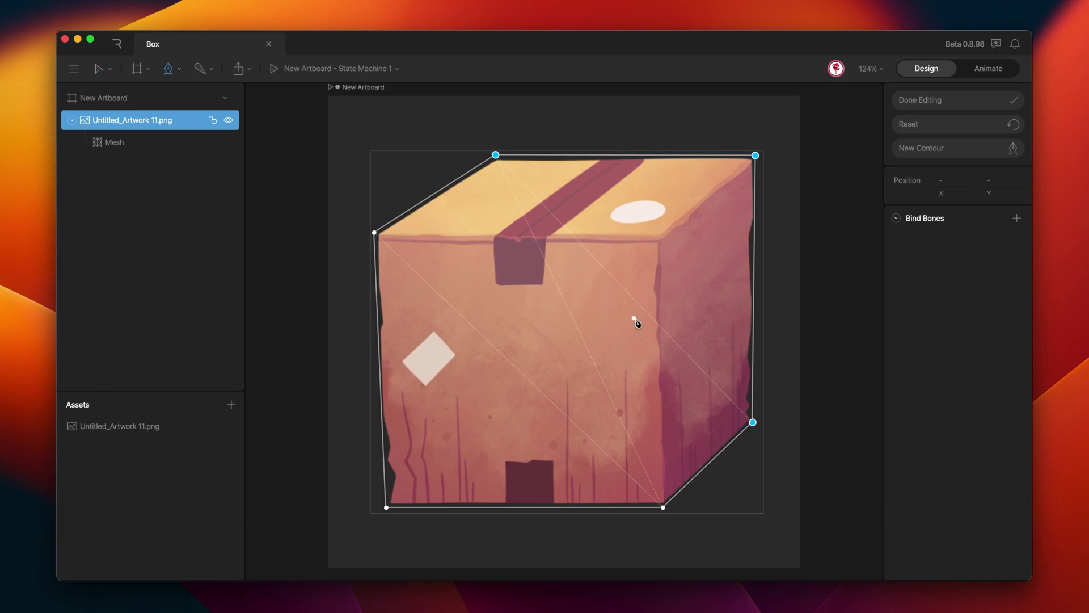
Add a vertex at the front face's top-right corner and test-warp the two top vertices
click(658, 238)
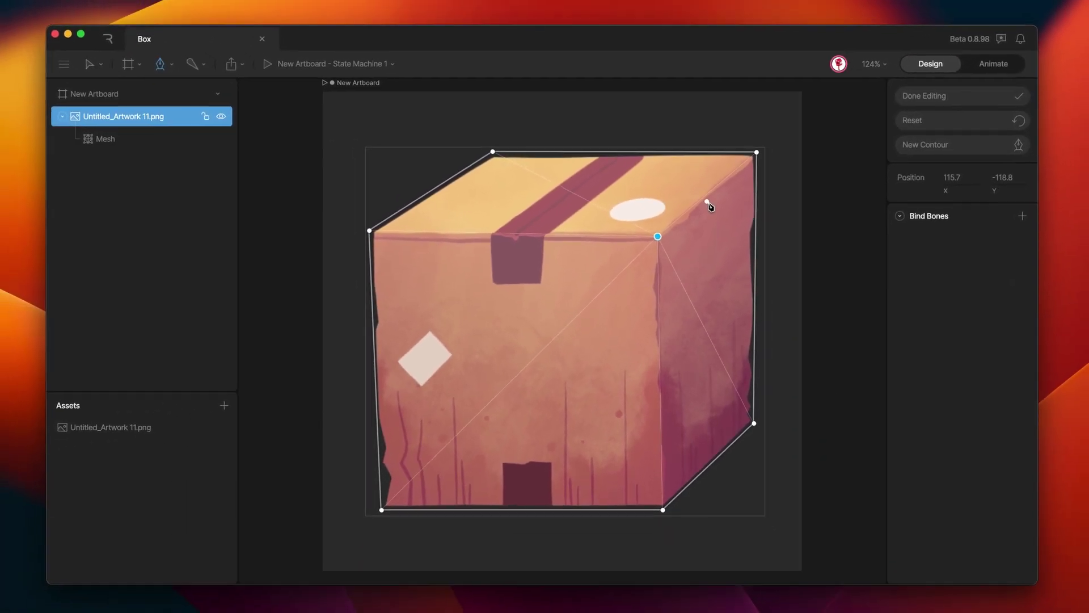
drag(603, 153, 788, 175)
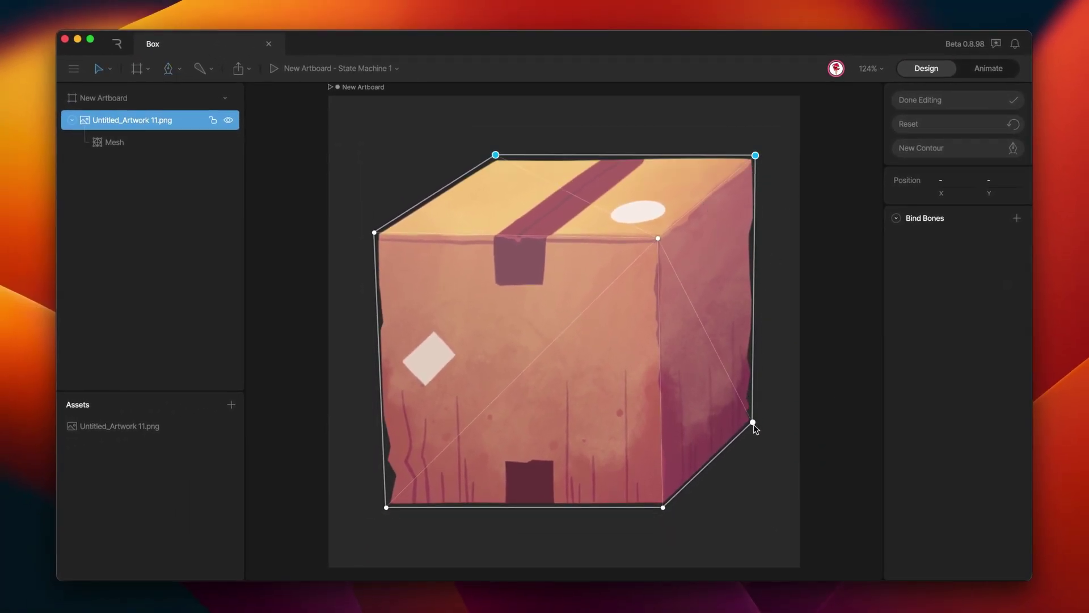
mouse_move(754, 425)
mouse_down()
mouse_move(746, 409)
mouse_move(725, 439)
mouse_move(746, 449)
mouse_move(762, 414)
mouse_move(730, 400)
mouse_move(707, 425)
mouse_move(710, 454)
mouse_move(749, 450)
mouse_move(754, 424)
mouse_up()
click(589, 417)
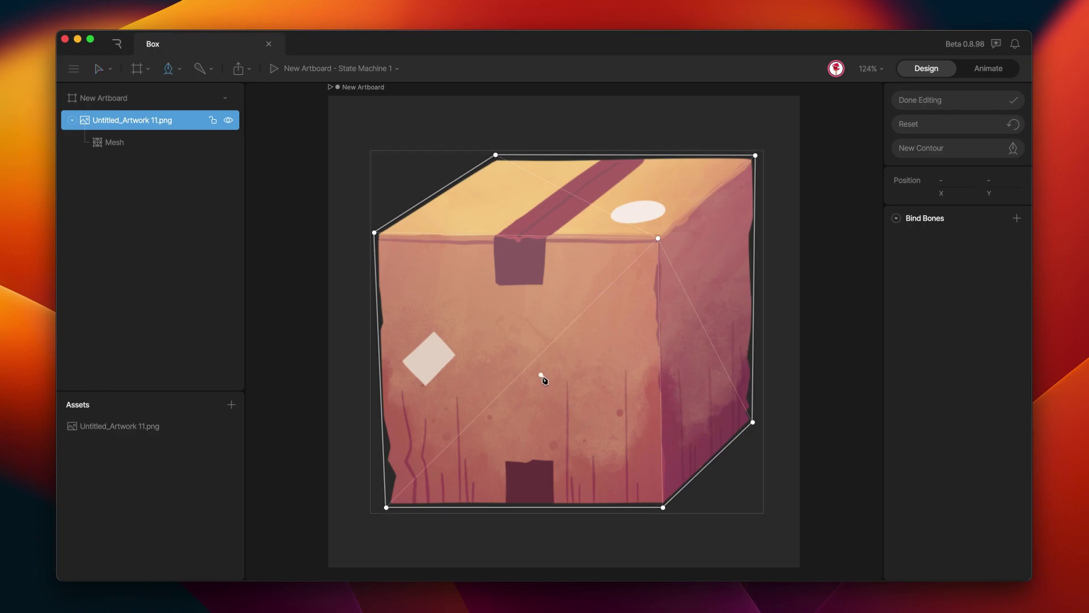
Add a front-face centre vertex, test-warp three vertices, then delete the centre vertex
click(534, 359)
drag(473, 131, 772, 170)
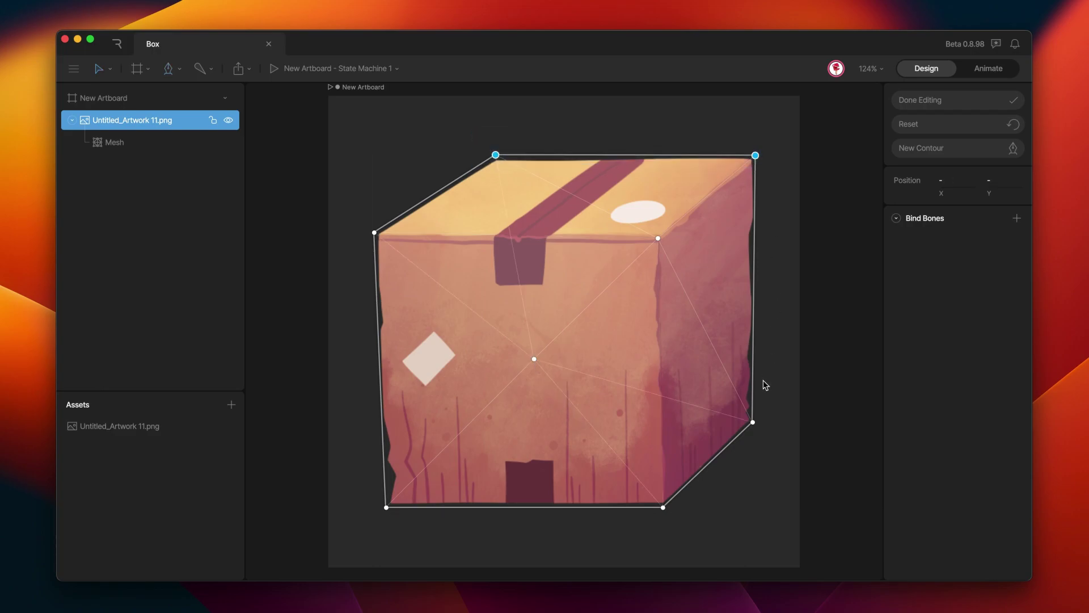
shift+click(753, 423)
mouse_move(753, 423)
mouse_down()
mouse_move(749, 402)
mouse_move(727, 401)
mouse_move(712, 418)
mouse_move(732, 440)
mouse_move(771, 431)
mouse_move(768, 390)
mouse_move(730, 384)
mouse_move(720, 414)
mouse_move(737, 433)
mouse_move(753, 422)
mouse_up()
click(533, 359)
key(Delete)
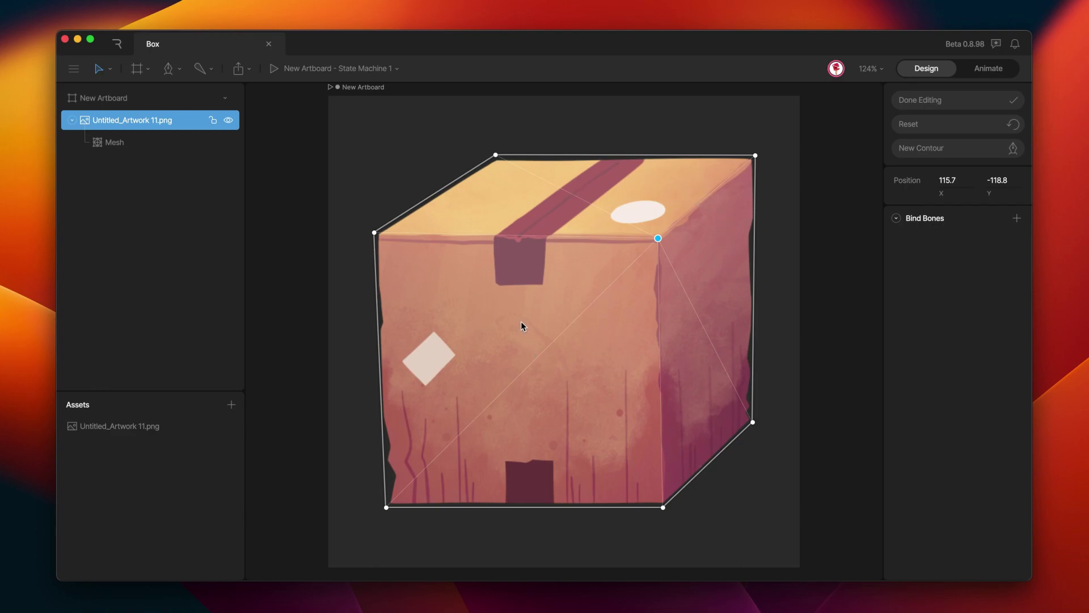
Connect edges from the front top-right corner to the top-left, bottom-right and top-right vertices, and add a front-face centre vertex
key(p)
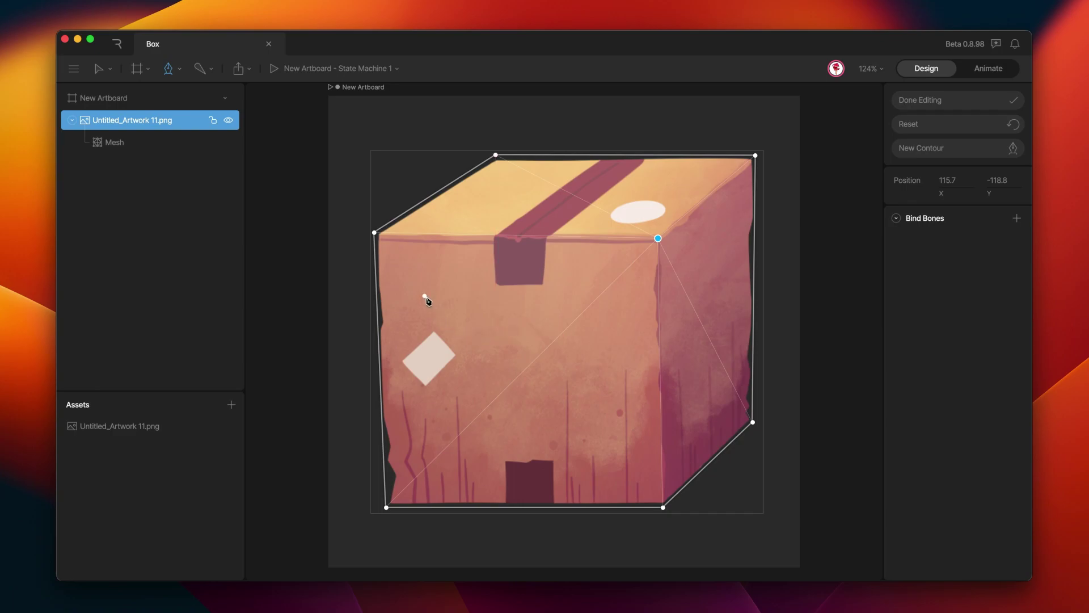
click(376, 233)
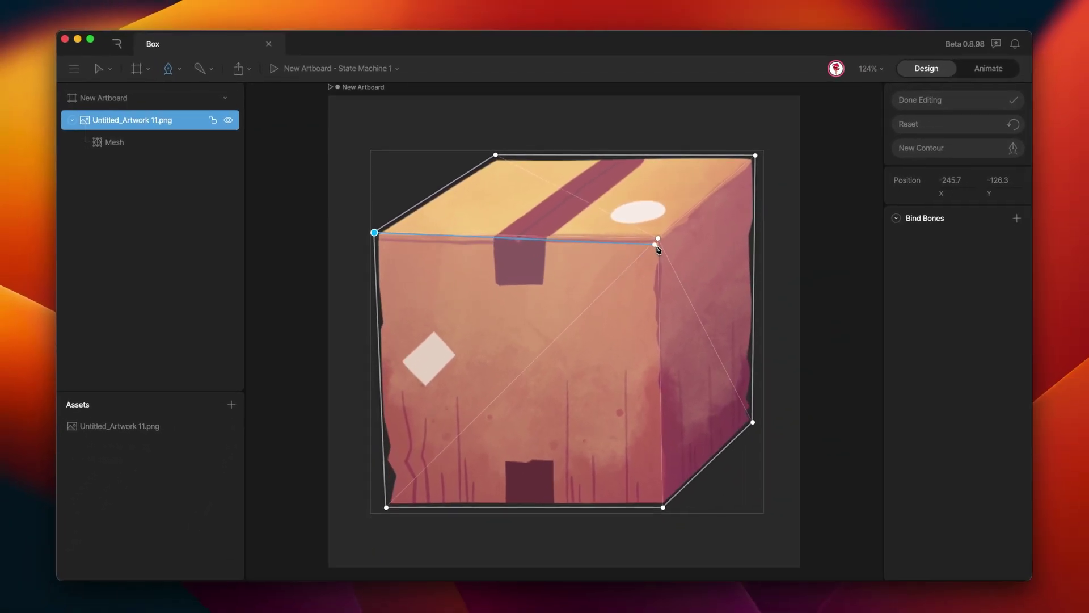
click(658, 238)
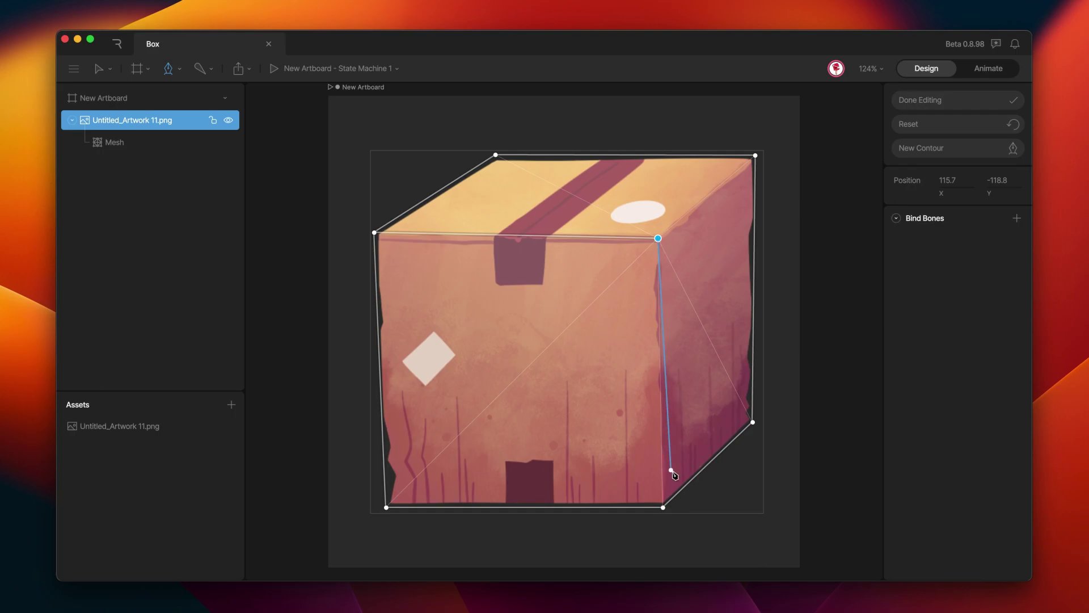
click(665, 507)
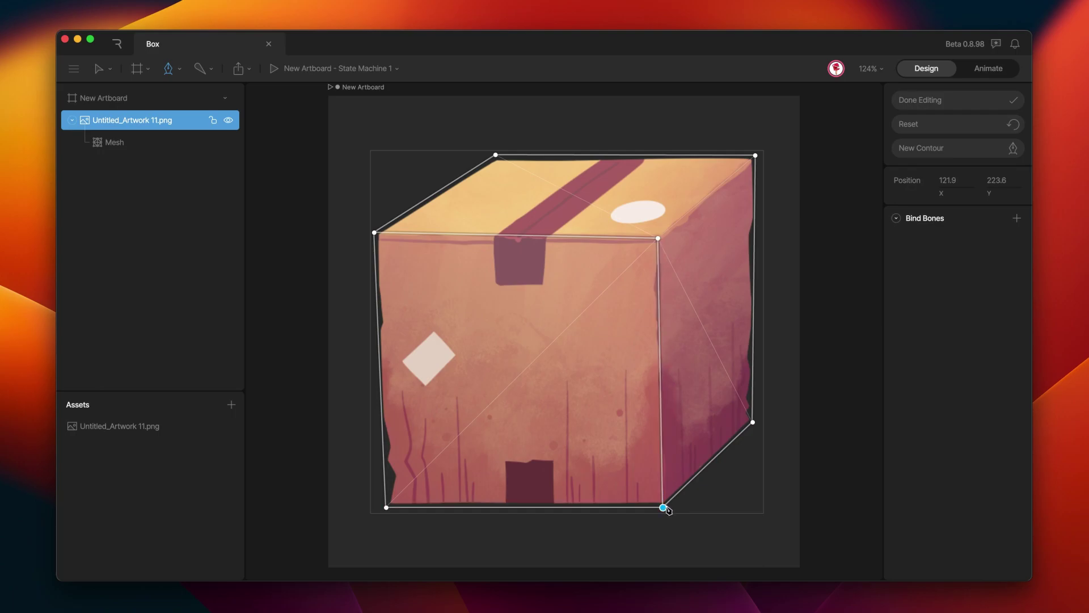
click(659, 238)
click(755, 156)
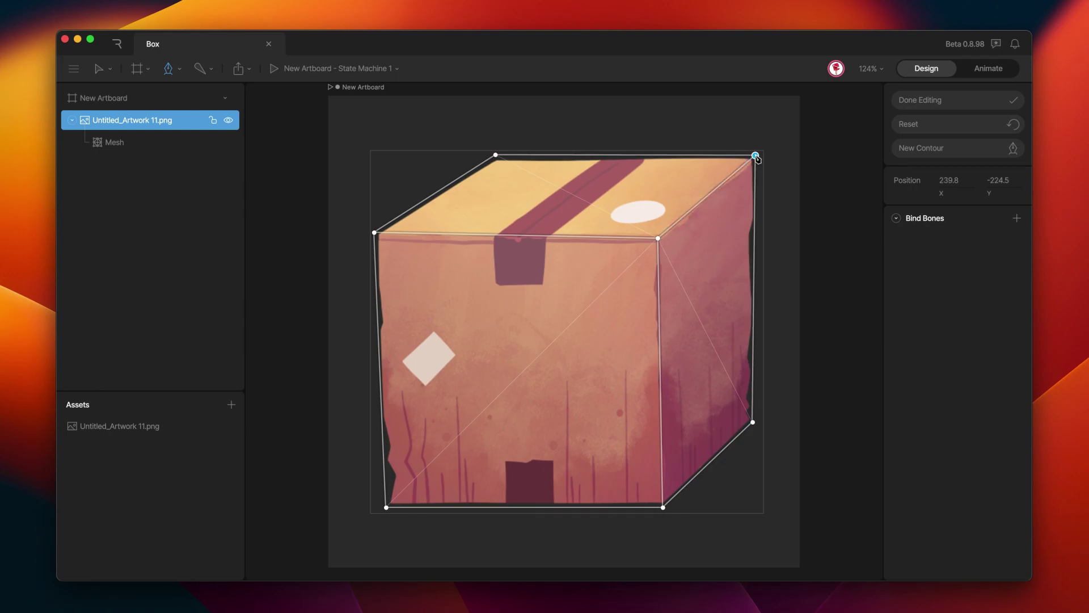
click(527, 371)
key(v)
drag(471, 130, 769, 184)
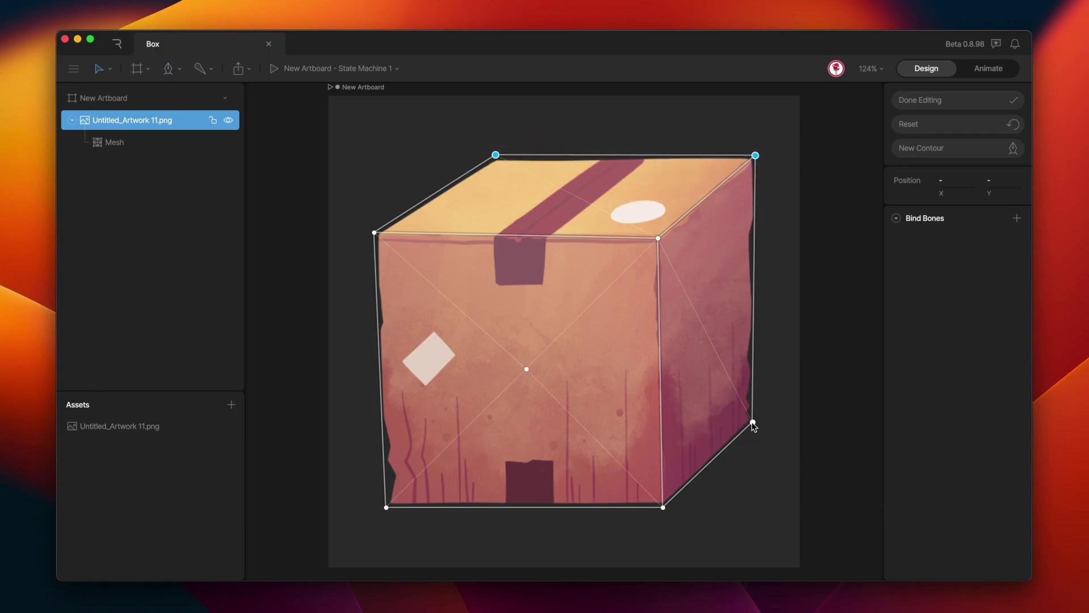
drag(754, 425, 710, 433)
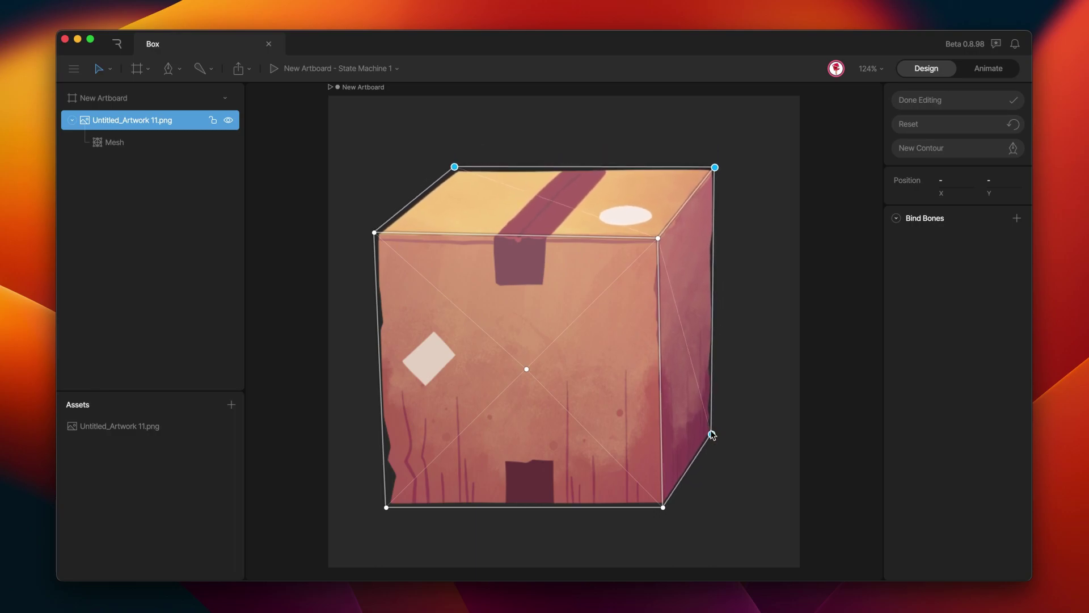
key(ctrl+z)
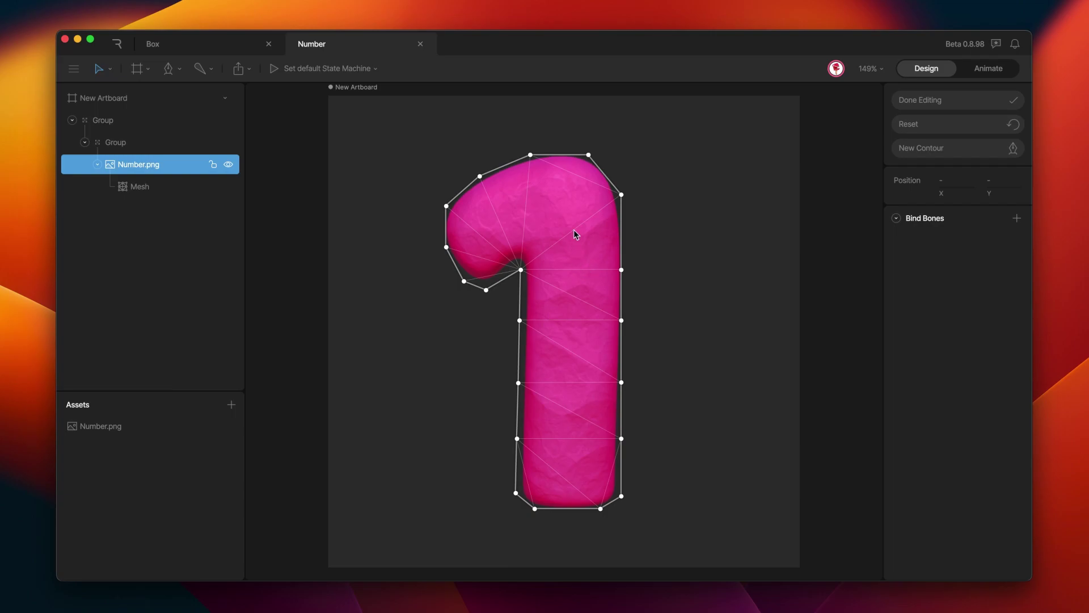
Test-deform the pink number 1 by dragging its top vertices, undoing each move
drag(621, 195, 642, 202)
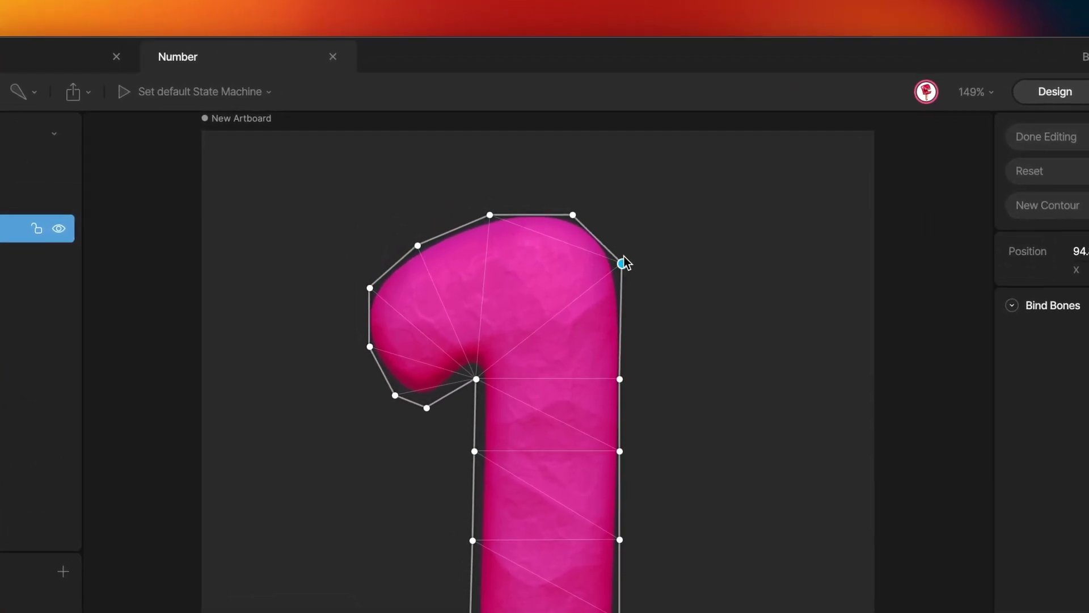
drag(646, 284, 642, 258)
key(ctrl+z)
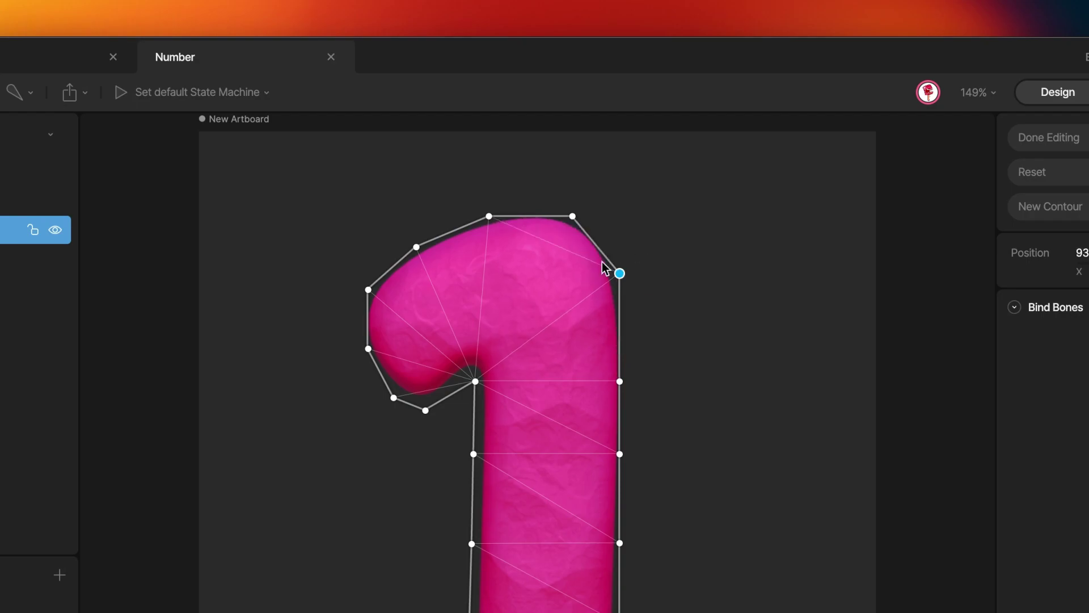
drag(573, 217, 600, 190)
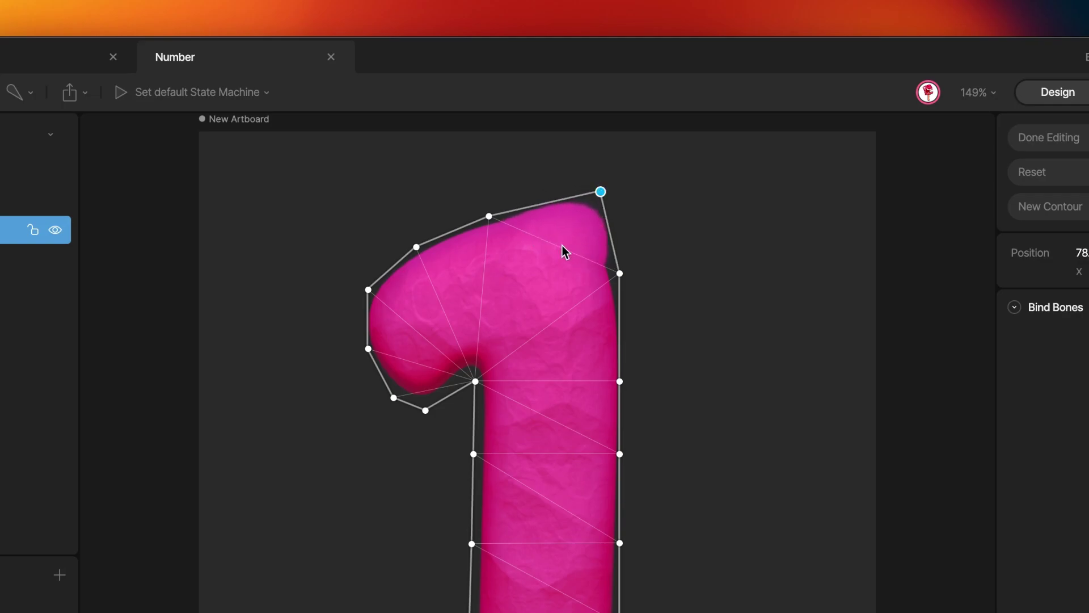
key(ctrl+z)
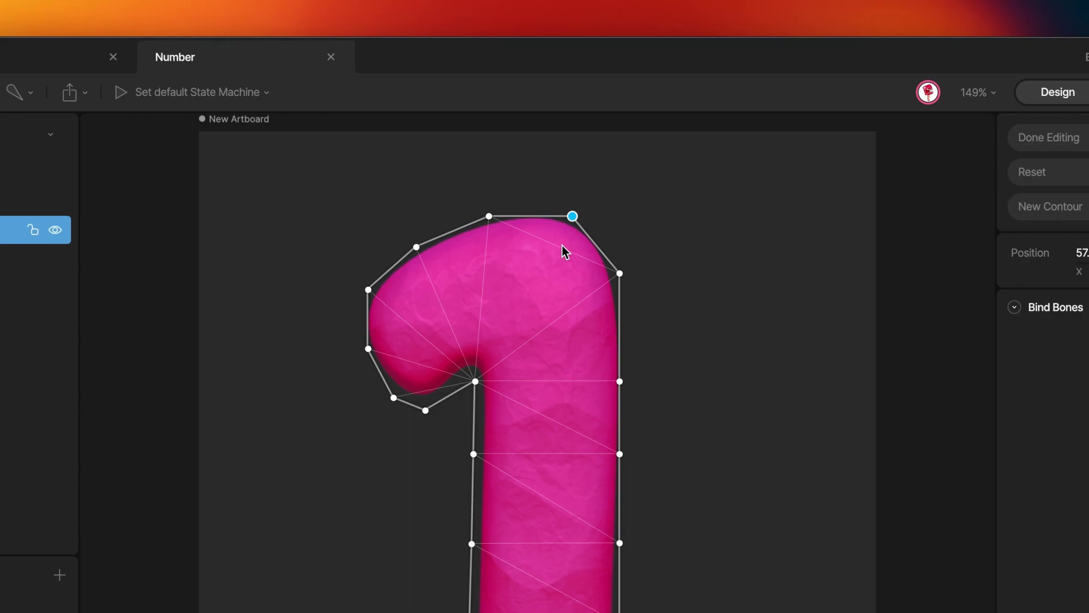
Connect a mesh edge from the 1's inner-bend vertex to its top vertex
click(546, 322)
click(476, 382)
drag(476, 382, 572, 218)
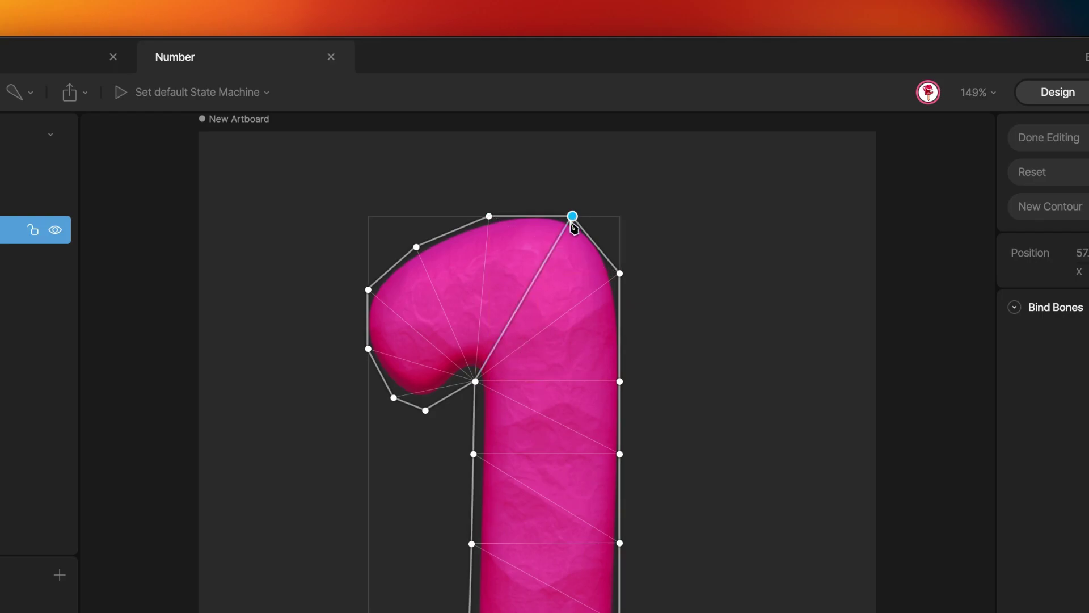